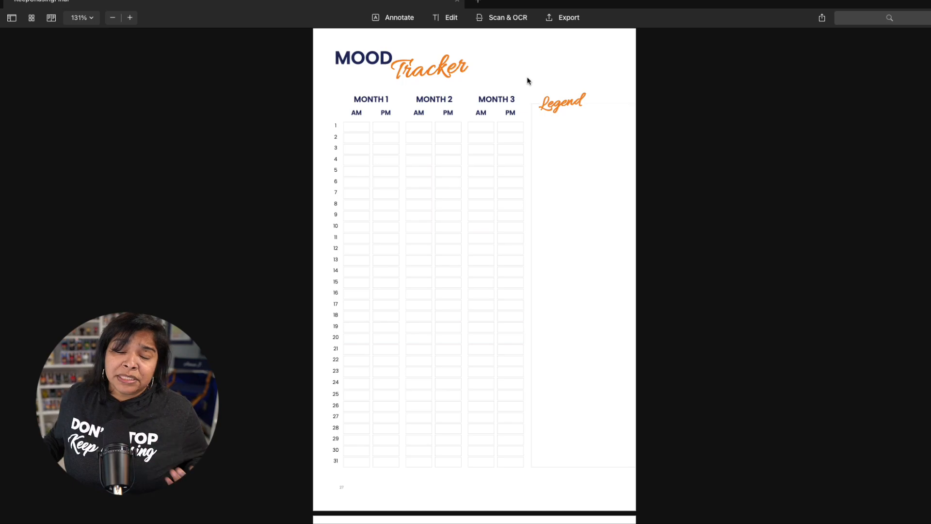
Insert the wavy curves pattern image (curves.png) under the Legend heading.
left_click(450, 17)
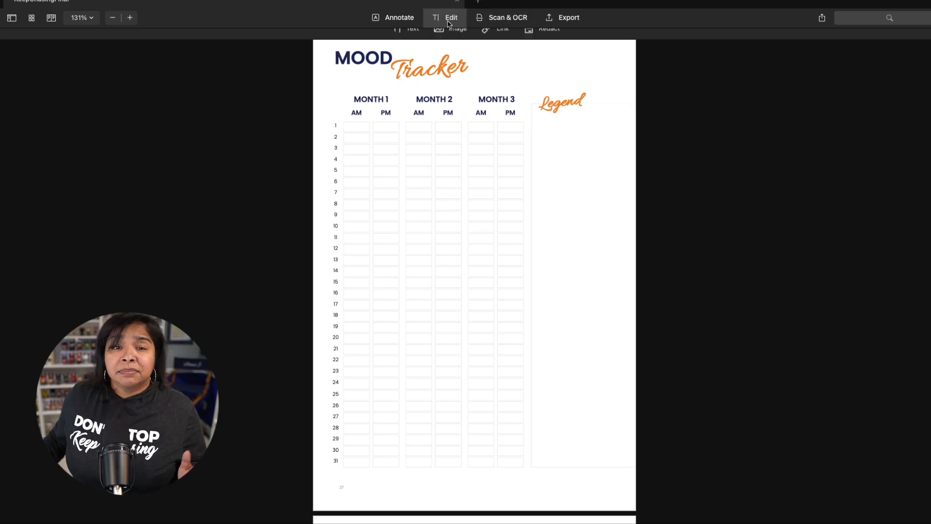
left_click(450, 39)
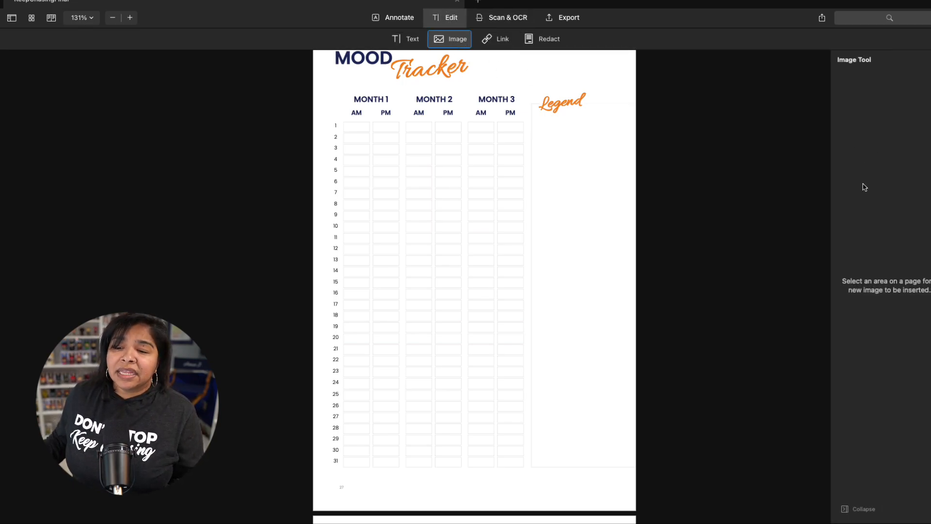
left_click_drag(540, 122, 566, 140)
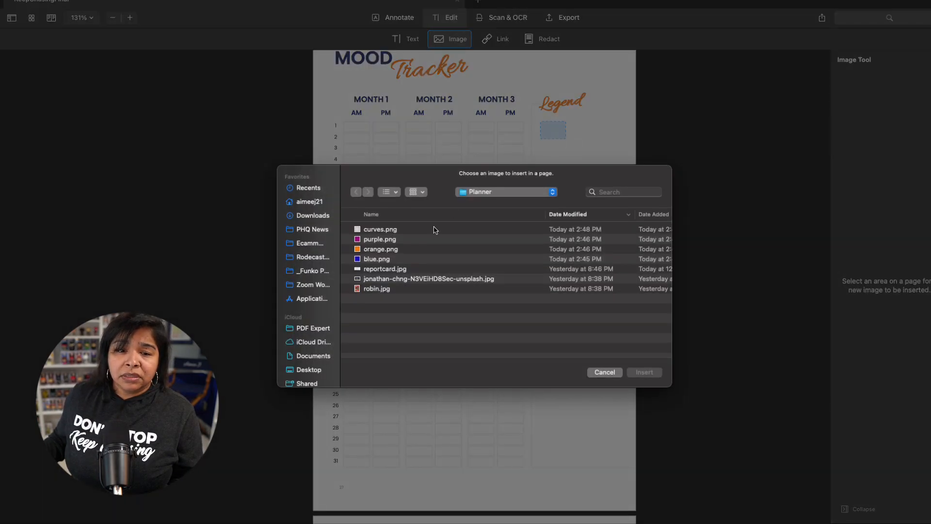
double_click(377, 230)
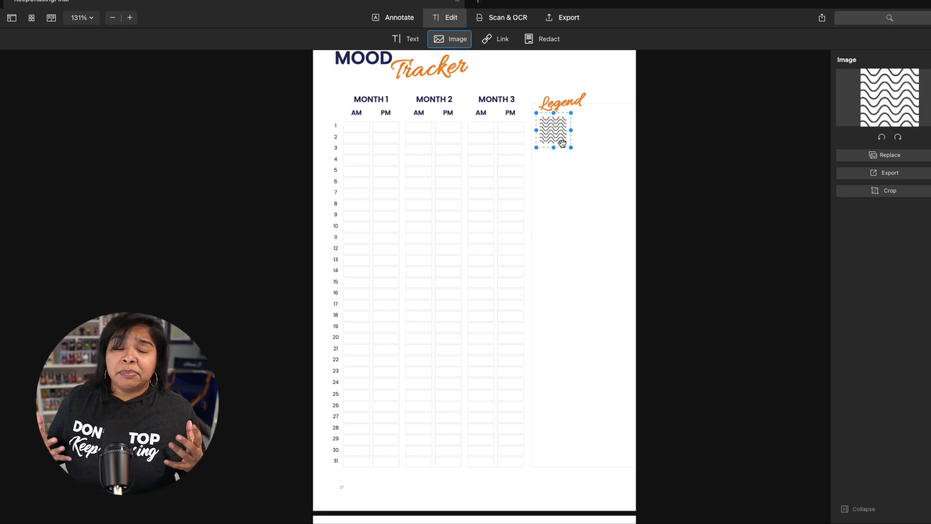
left_click(540, 163)
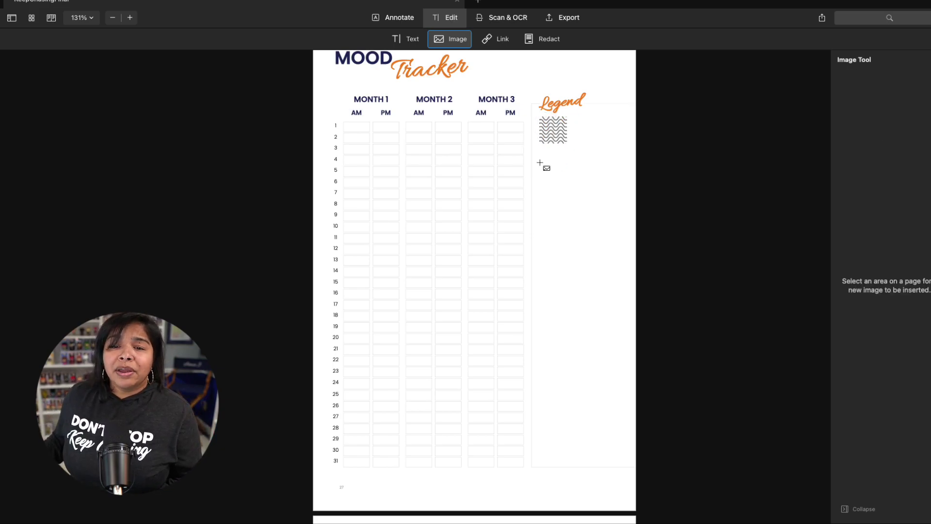
Insert the purple square (purple.png) below the wavy pattern.
left_click_drag(543, 164, 568, 189)
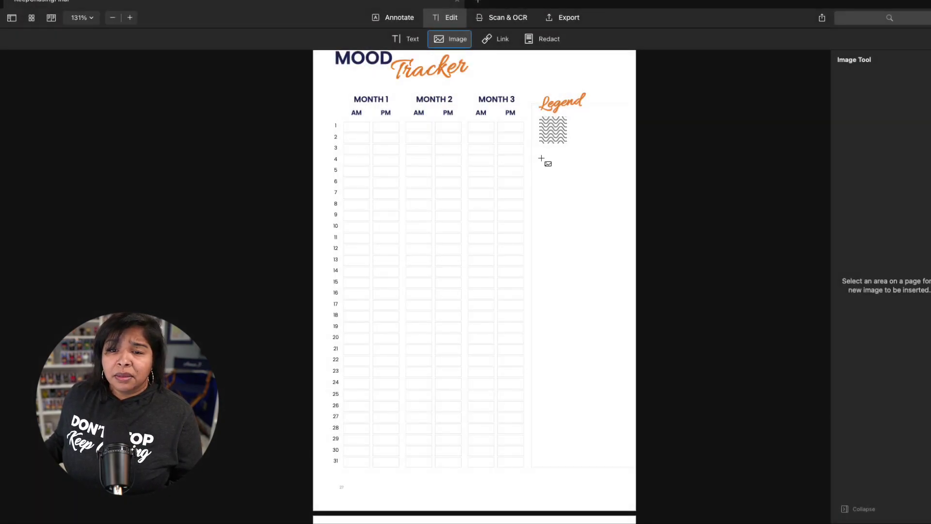
mouse_move(542, 160)
left_mouse_down()
mouse_move(576, 189)
mouse_move(559, 162)
mouse_move(569, 184)
left_mouse_up()
double_click(397, 242)
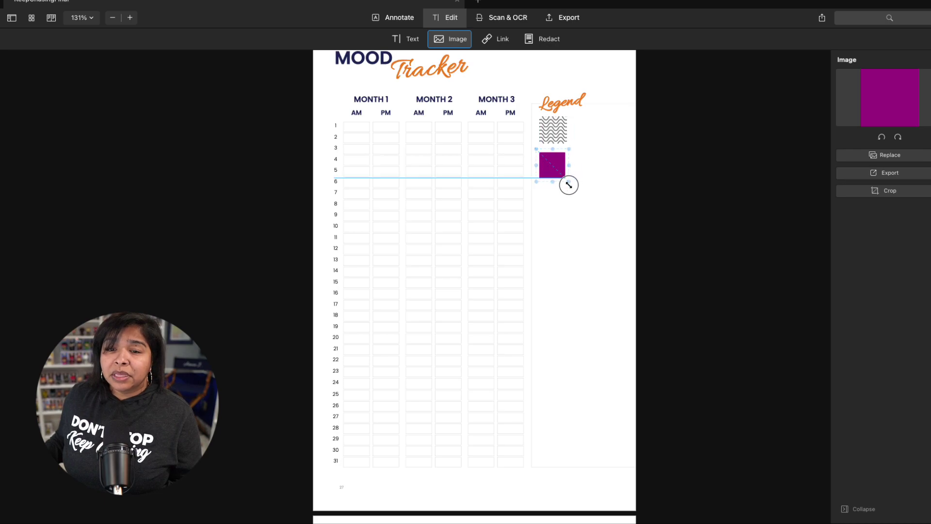
left_click(556, 211)
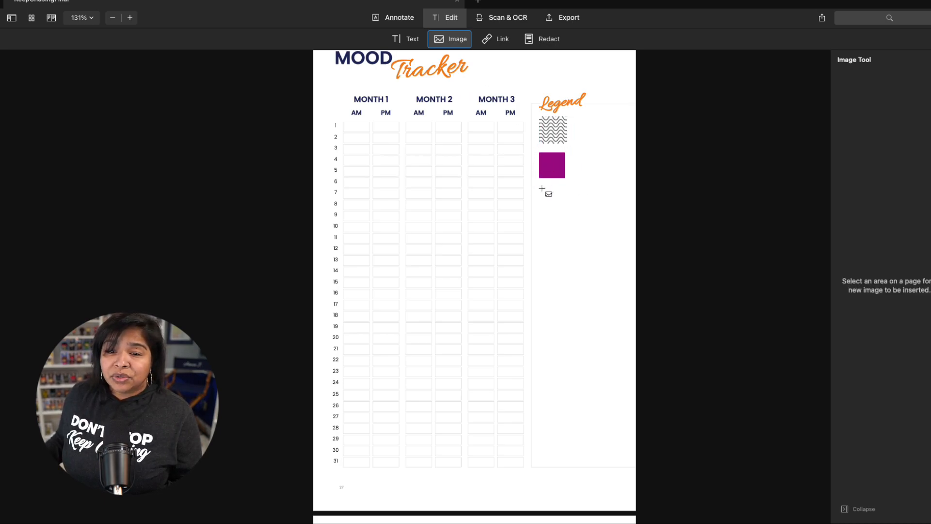
Insert the orange square (orange.png) below the purple square.
left_click_drag(541, 190, 567, 217)
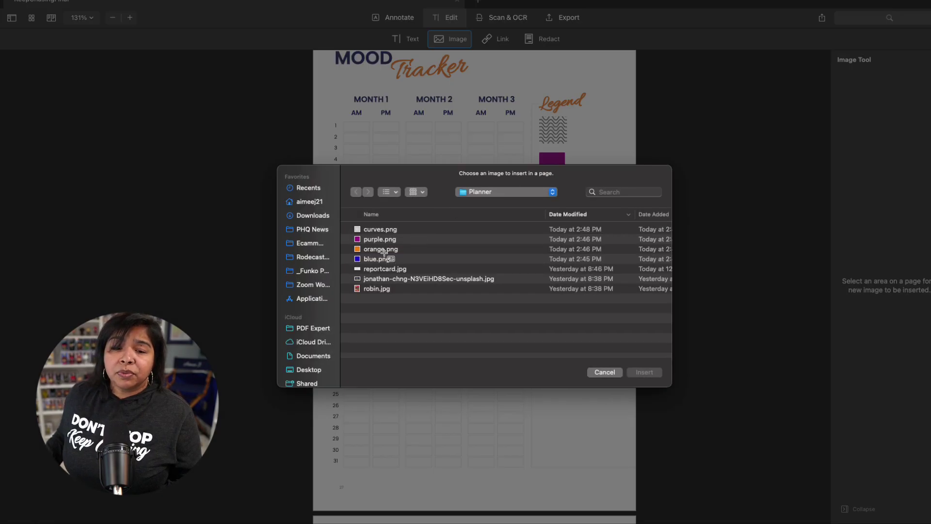
double_click(381, 249)
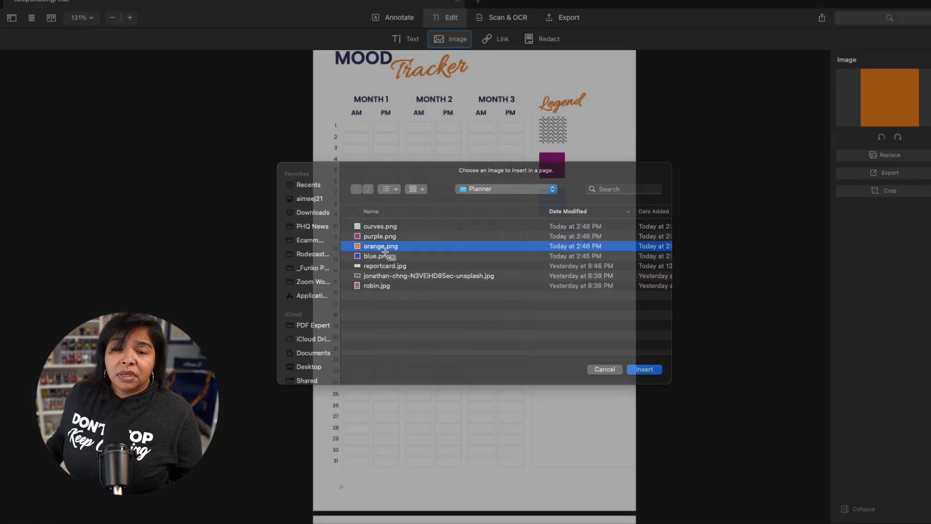
left_click(538, 237)
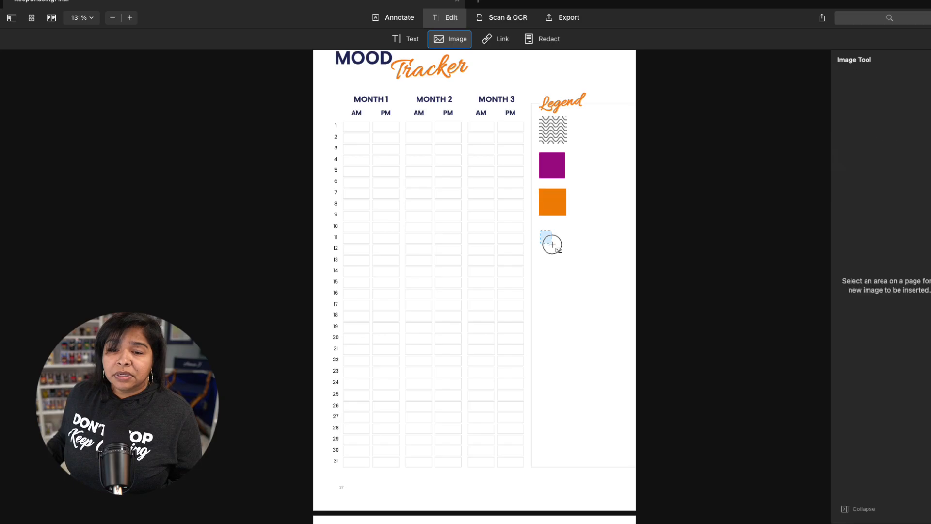
Insert the blue square (blue.png) below the orange one and align it with the column.
left_click_drag(542, 233, 579, 271)
double_click(376, 254)
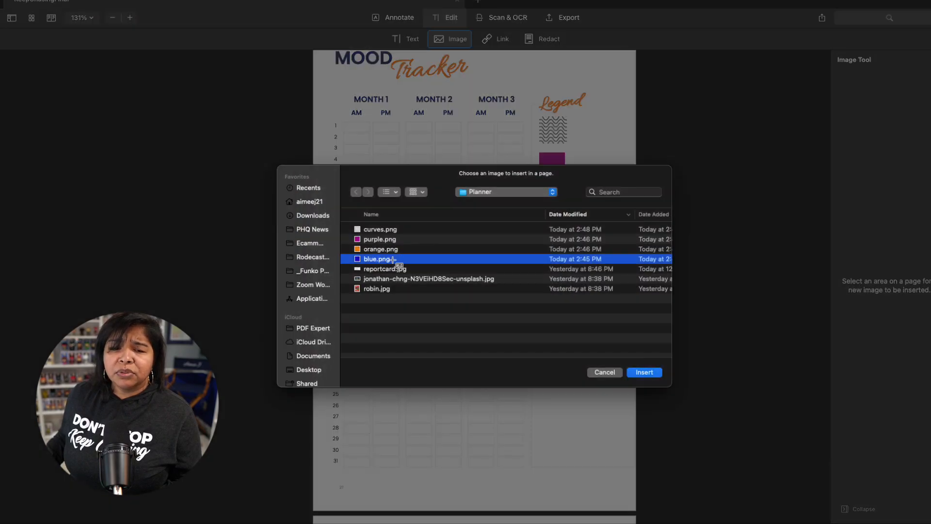
left_click_drag(562, 246, 560, 247)
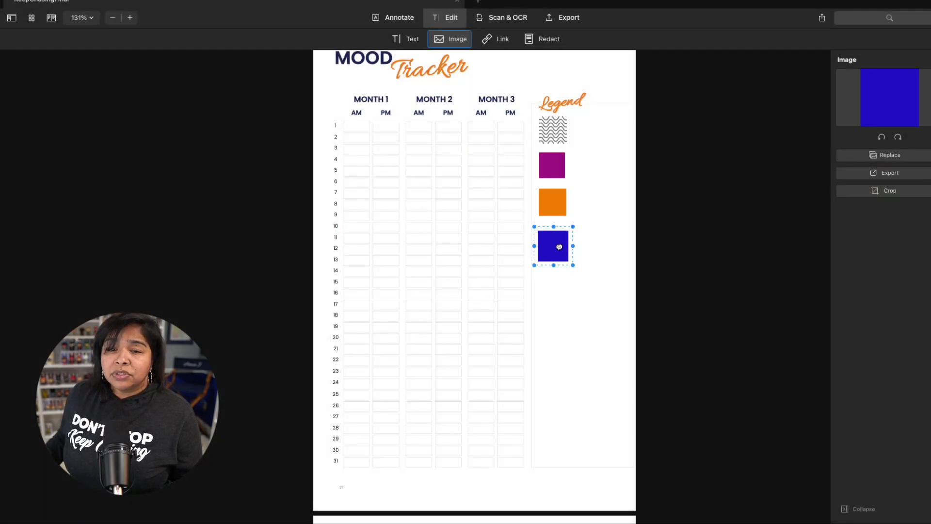
Add the 'Out of sorts' label beside the wavy pattern and nudge it into line.
left_click(412, 39)
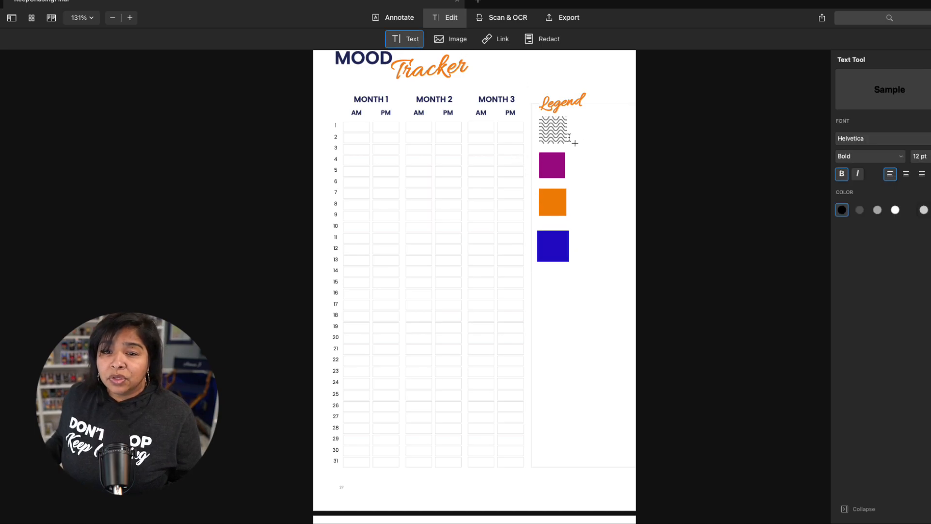
left_click(580, 128)
type("Out of spr")
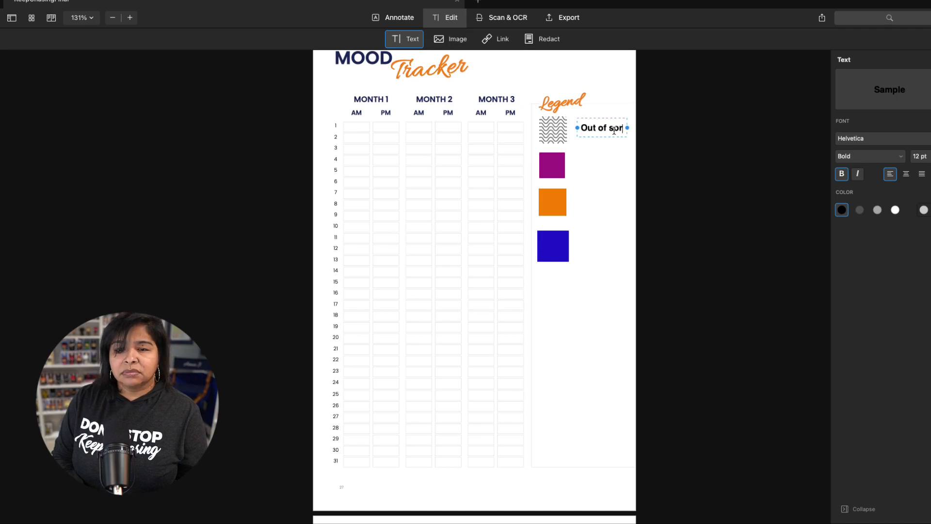
type("ts")
left_click_drag(597, 138, 590, 140)
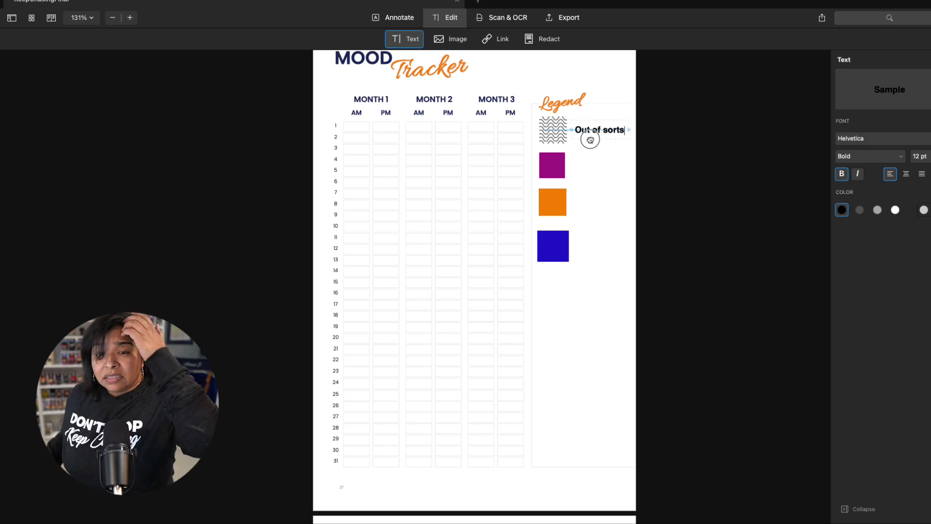
left_click(596, 169)
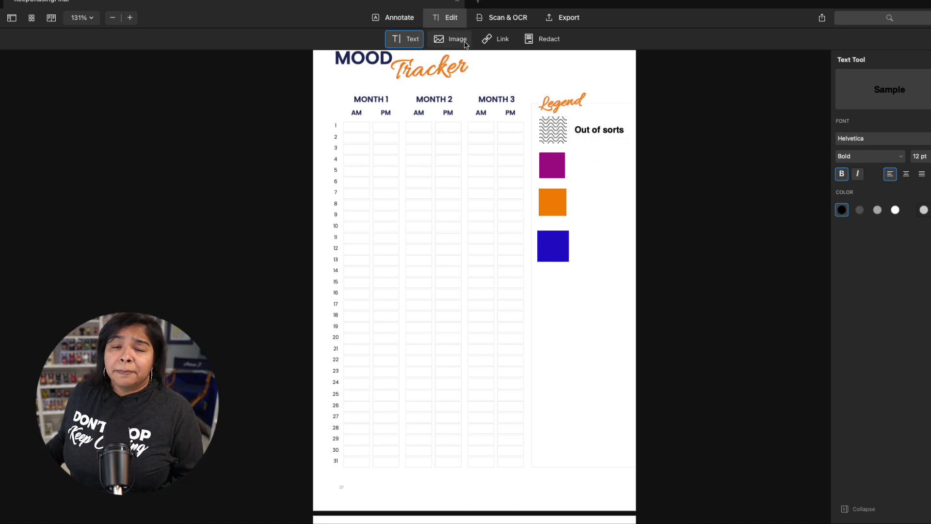
Add the 'Angry', 'Sad' and 'Happy' labels beside the purple, orange and blue squares.
left_click(580, 168)
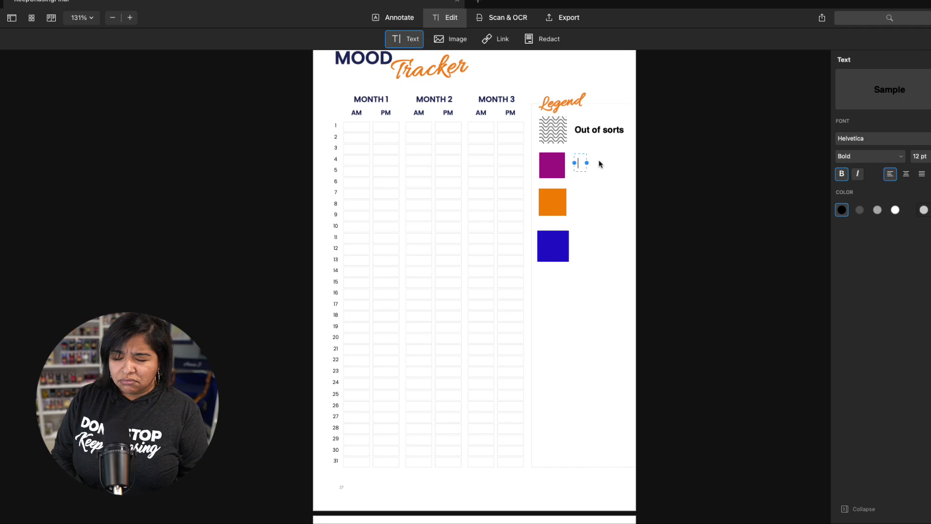
type("An")
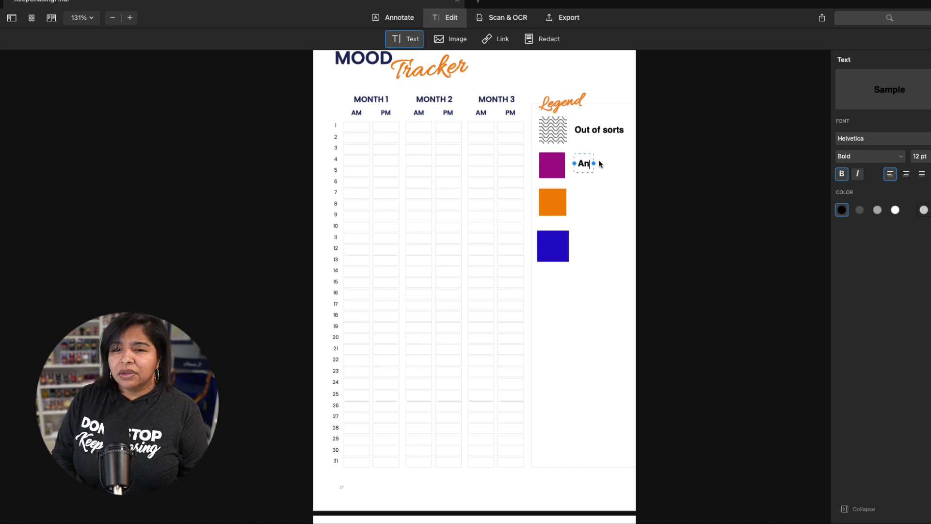
type("gry")
scroll(599, 161, "right", 2)
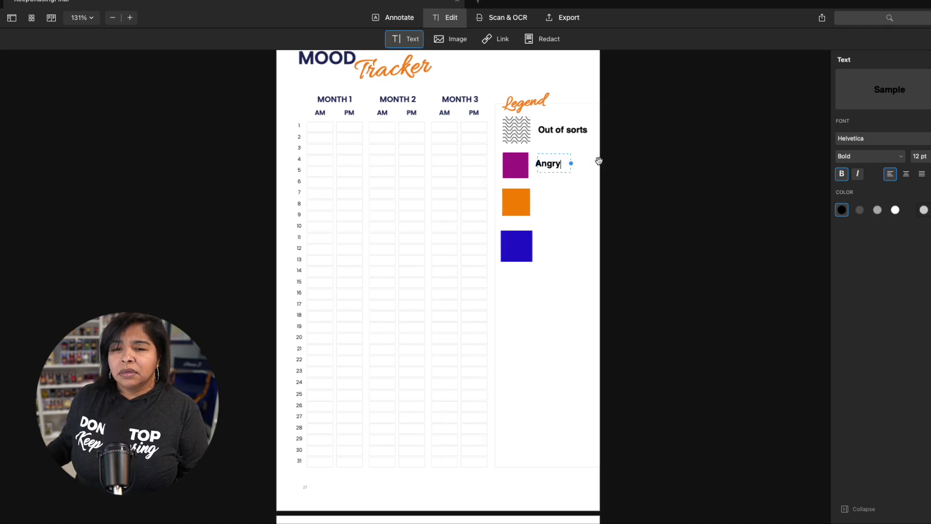
scroll(568, 183, "right", 2)
left_click(518, 202)
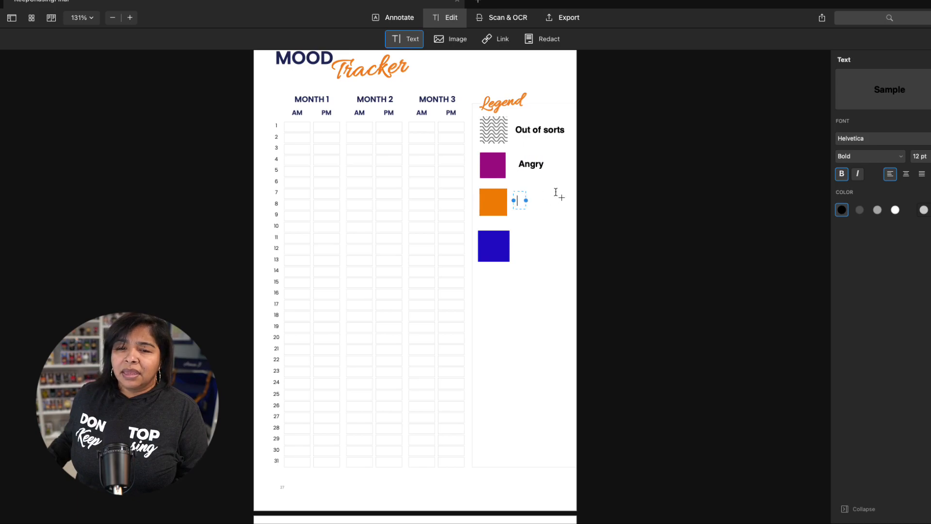
type("Sad")
left_click(521, 245)
type("Happy")
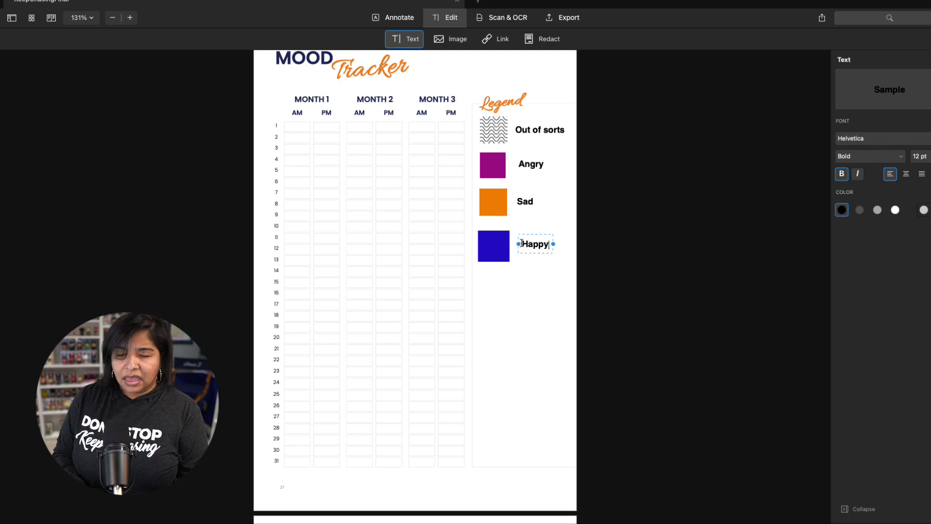
key("Escape")
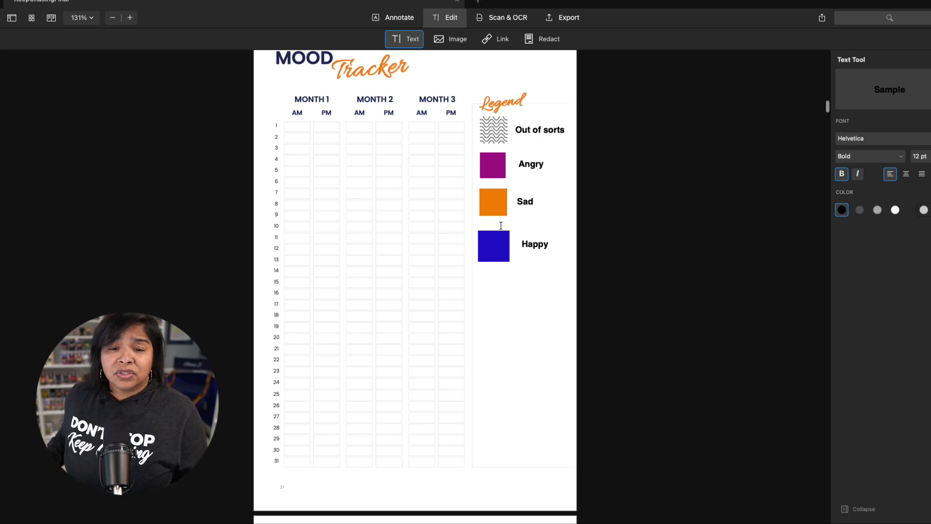
scroll(547, 260, "up", 1)
Insert purple.png into Month 1's day 1 AM cell.
left_click(457, 38)
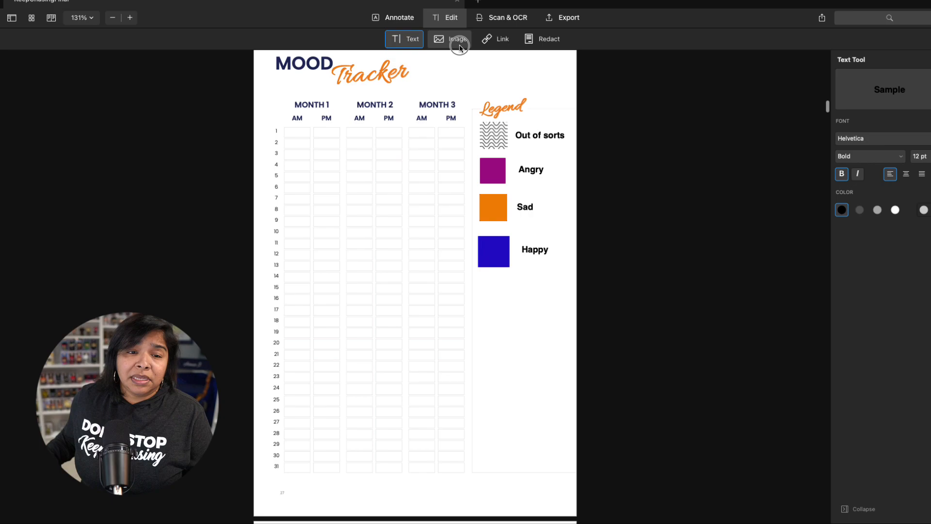
left_click(494, 170)
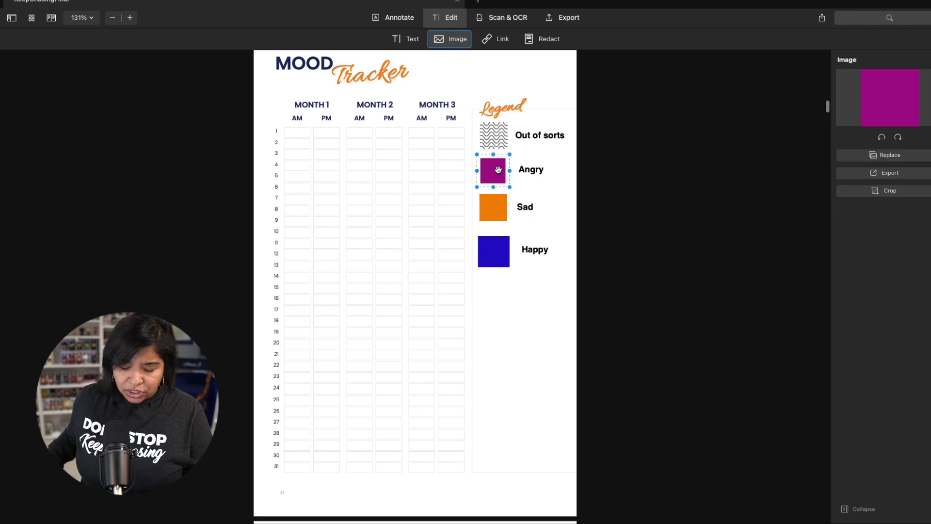
key("Escape")
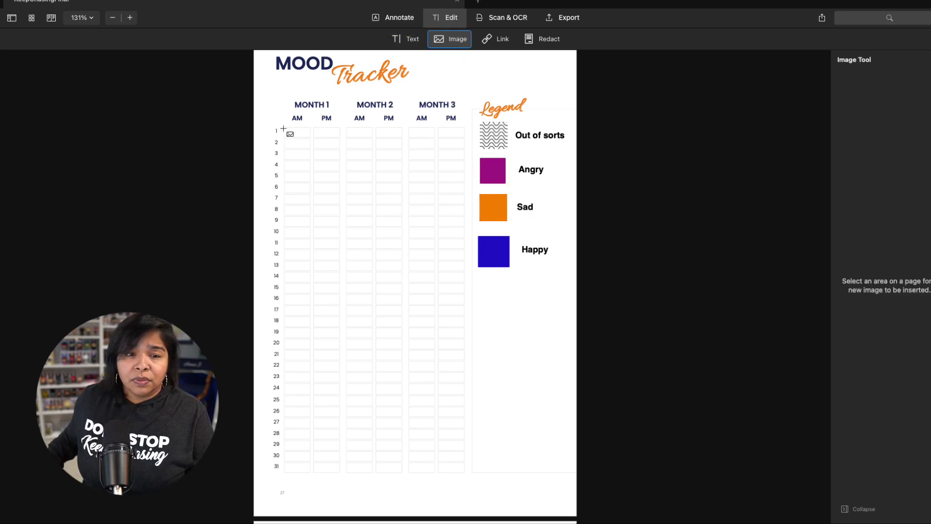
left_click_drag(284, 129, 311, 138)
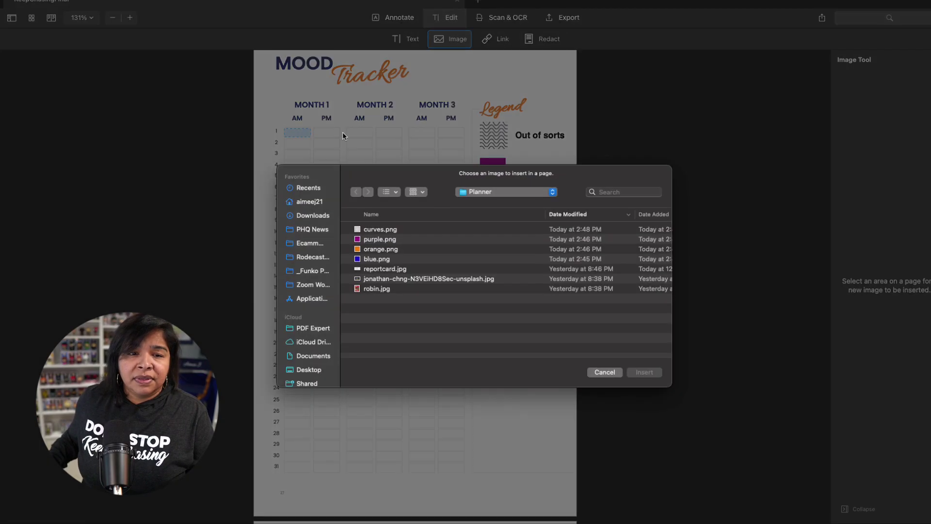
double_click(365, 239)
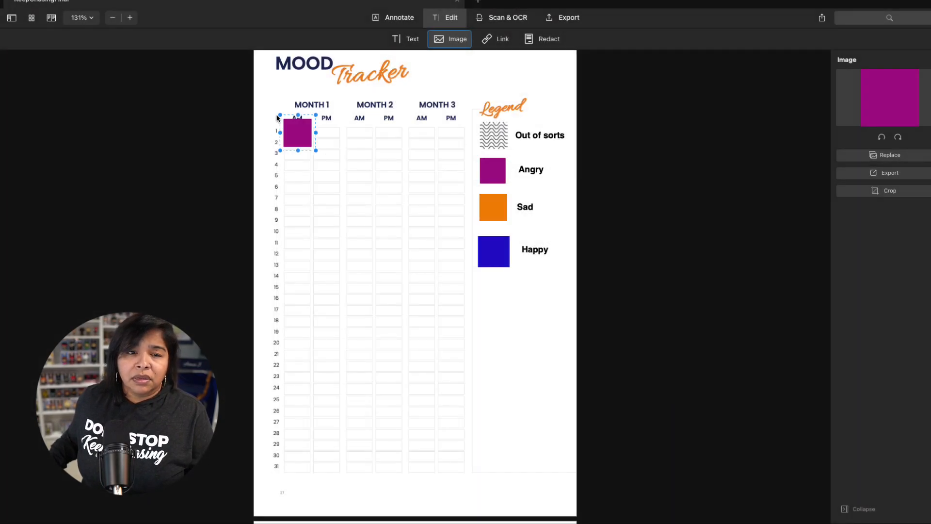
Shrink and fit the purple square inside the day 1 AM cell.
mouse_move(279, 117)
left_mouse_down()
mouse_move(288, 133)
mouse_move(281, 118)
left_mouse_up()
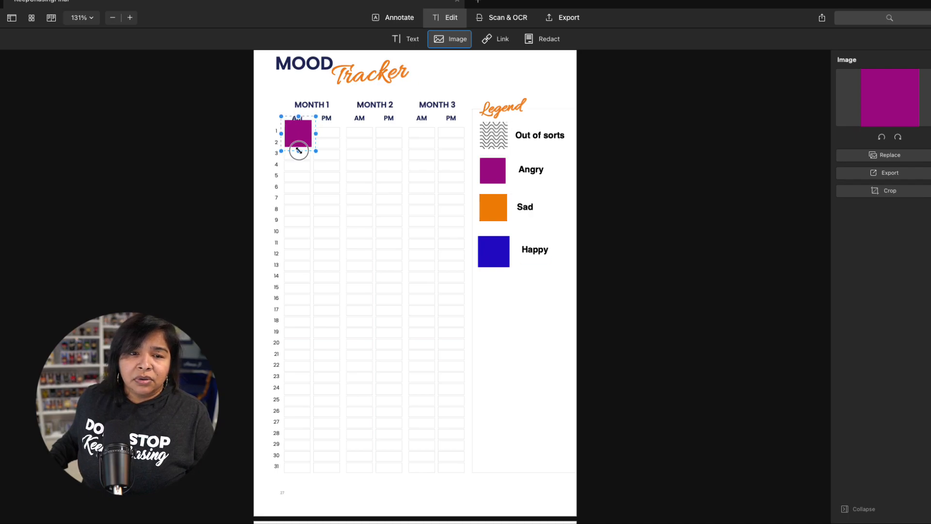
left_click_drag(299, 150, 301, 135)
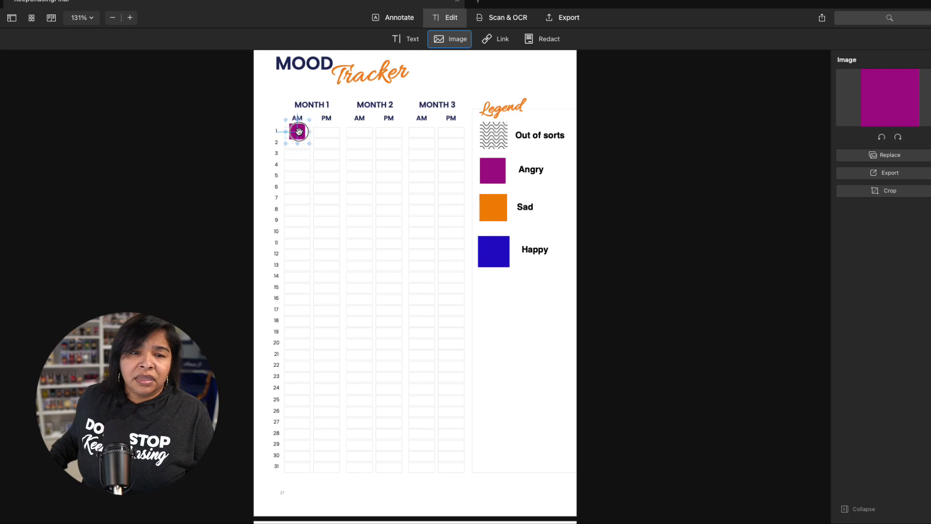
left_click(329, 142)
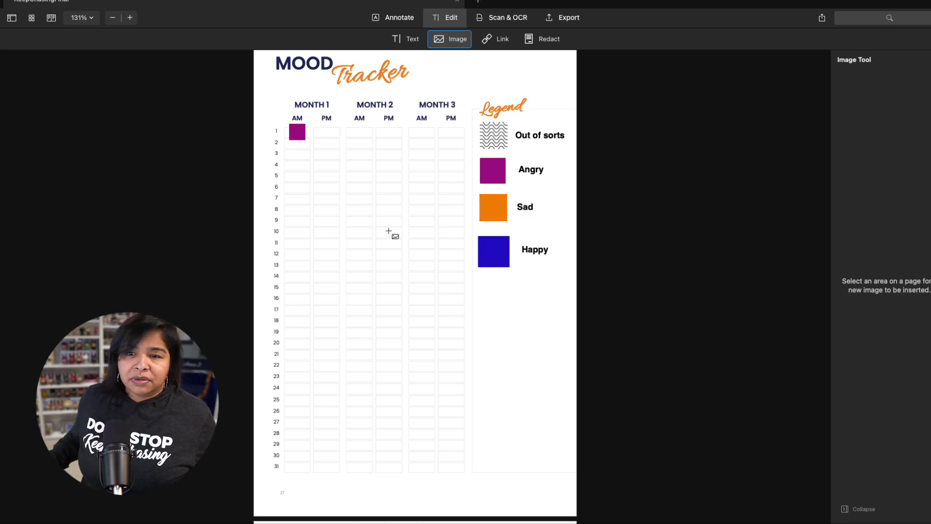
scroll(388, 231, "down", 2)
left_click_drag(826, 109, 820, 274)
scroll(730, 271, "up", 2)
scroll(731, 271, "down", 2)
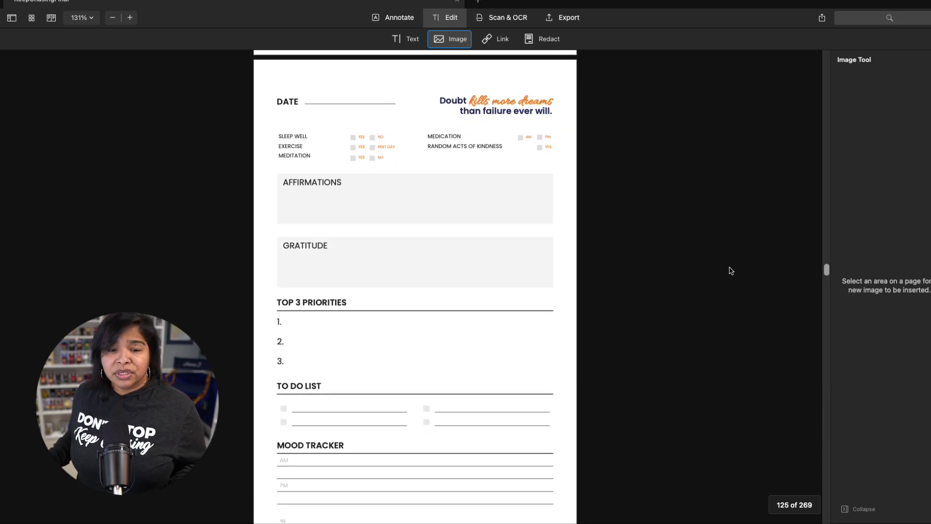
scroll(730, 271, "down", 1)
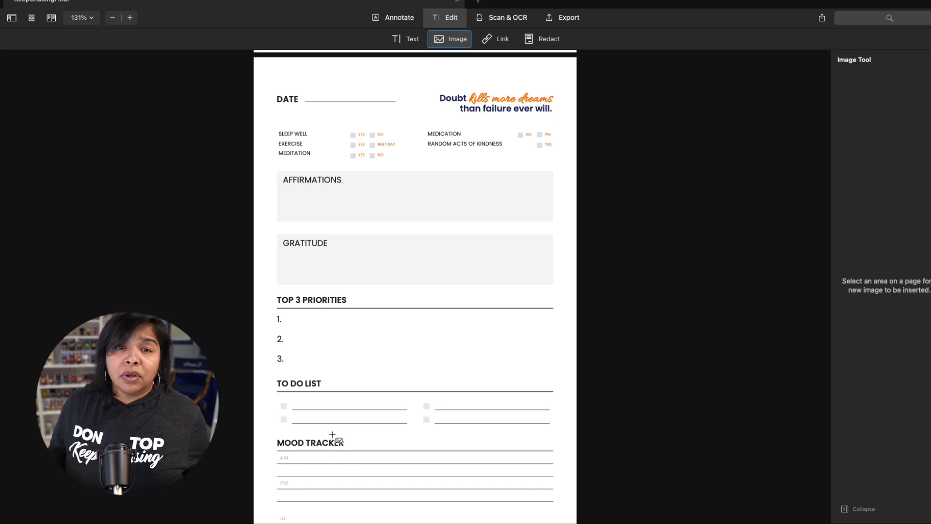
scroll(327, 410, "down", 5)
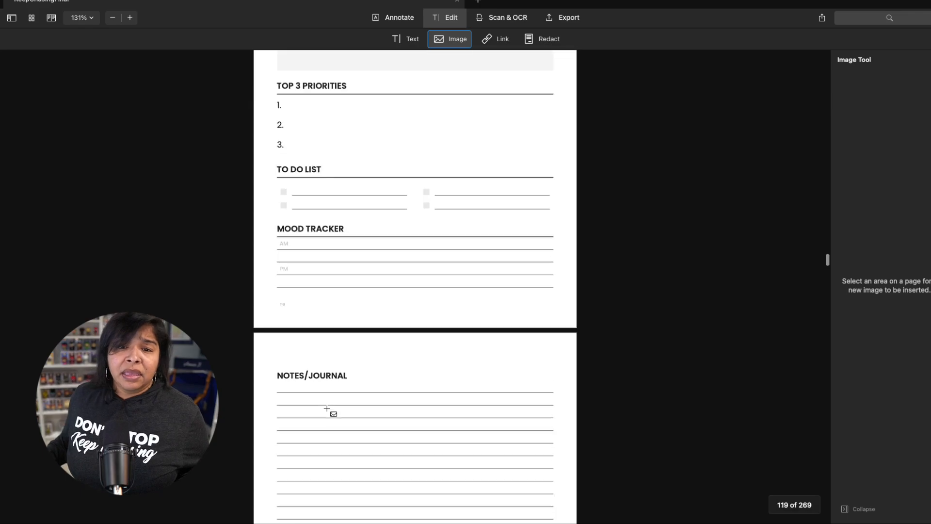
scroll(437, 328, "down", 5)
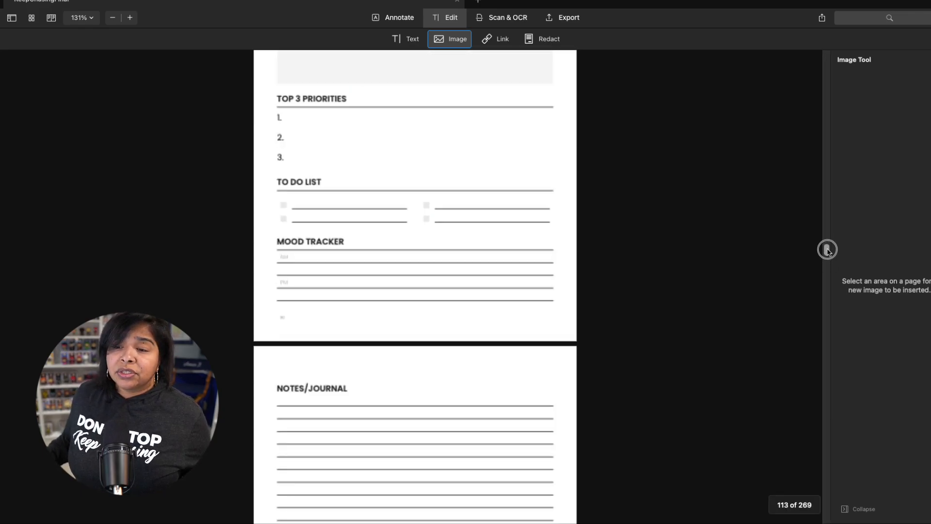
left_click_drag(827, 249, 826, 106)
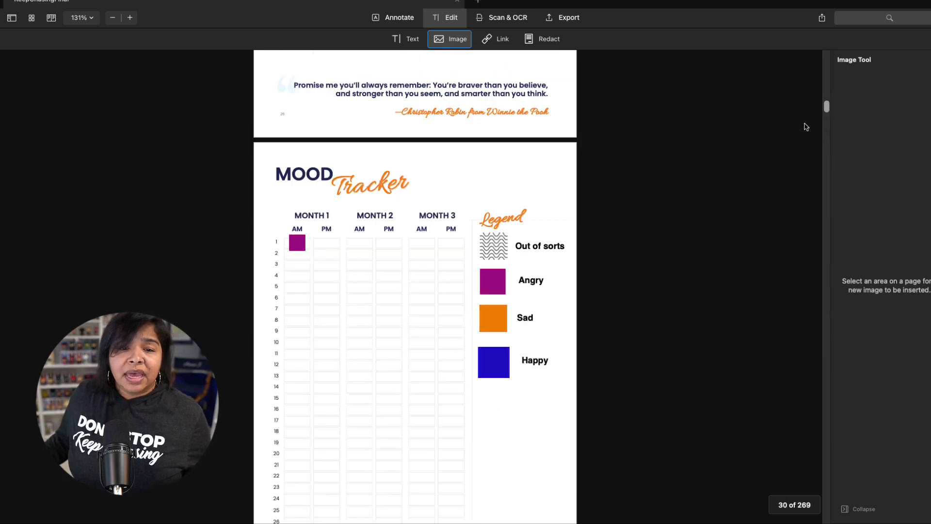
scroll(760, 169, "down", 3)
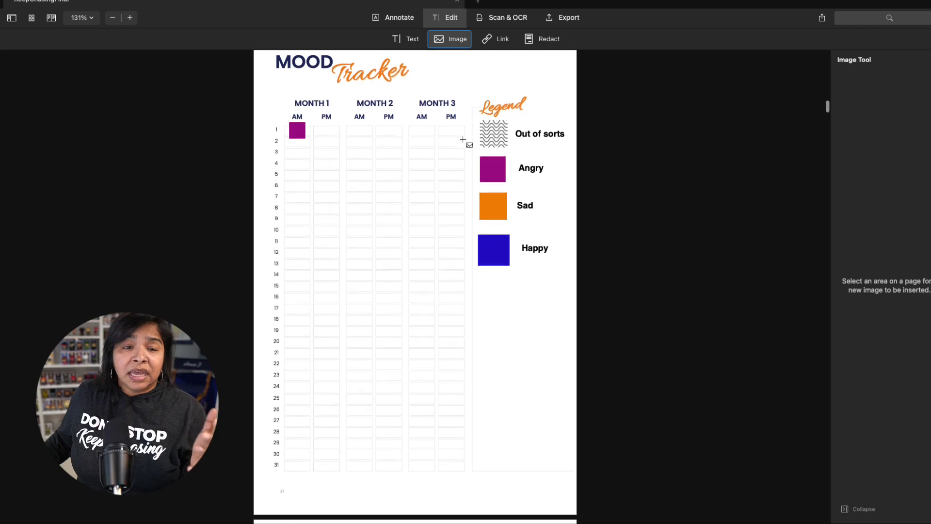
scroll(462, 140, "down", 5)
scroll(462, 140, "down", 5)
scroll(463, 140, "down", 3)
scroll(463, 139, "up", 5)
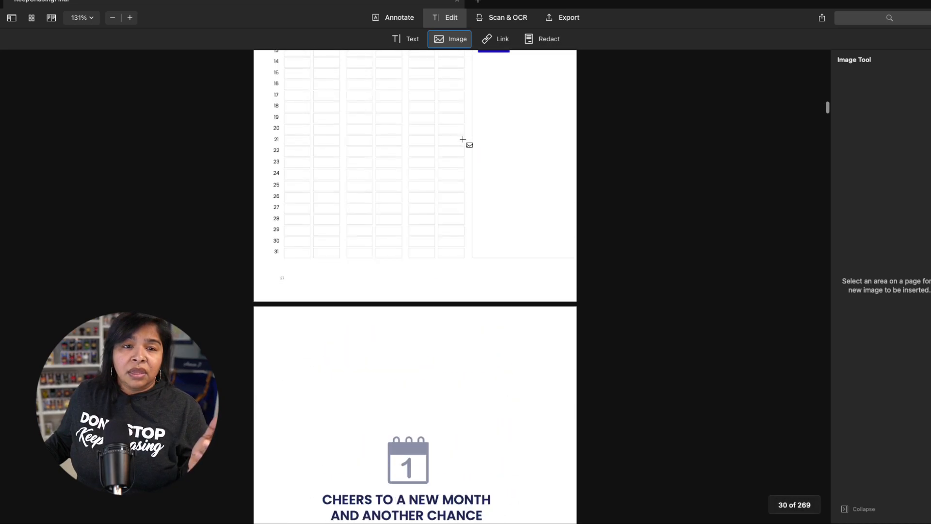
scroll(463, 139, "up", 5)
scroll(462, 140, "up", 3)
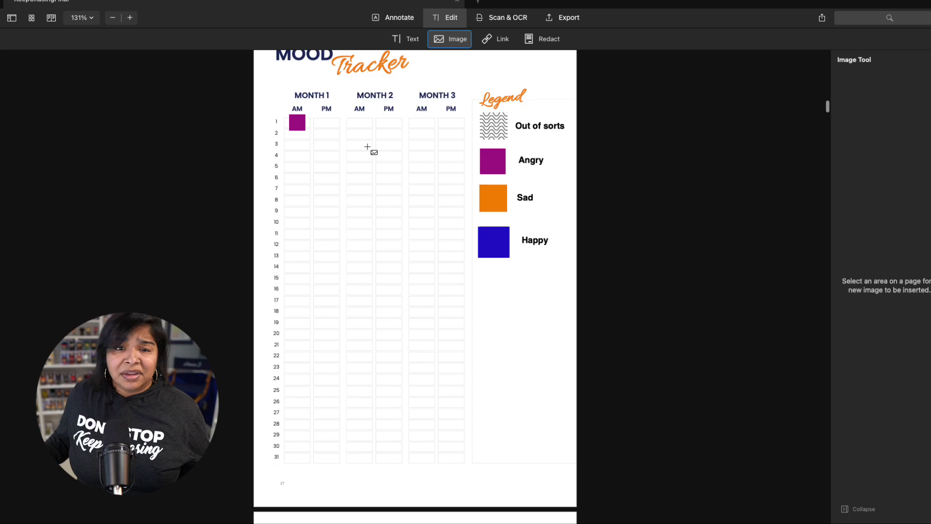
scroll(368, 148, "up", 2)
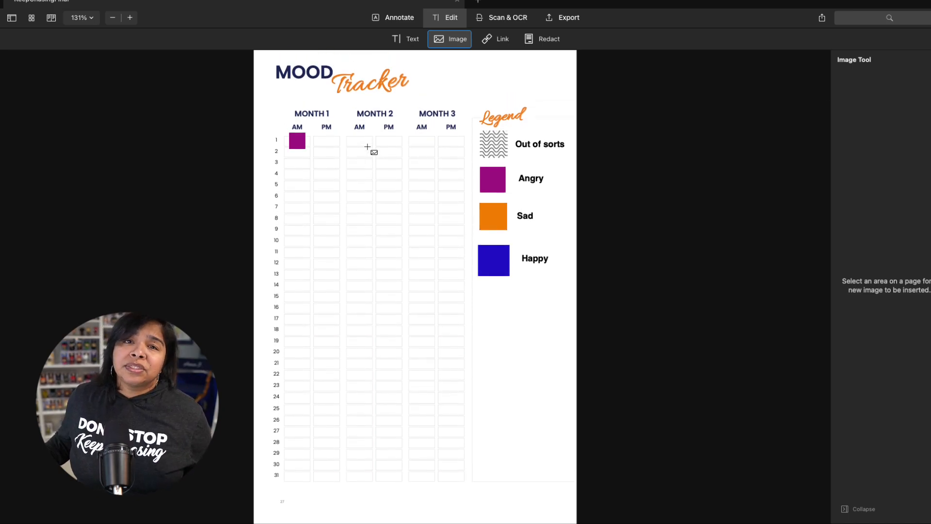